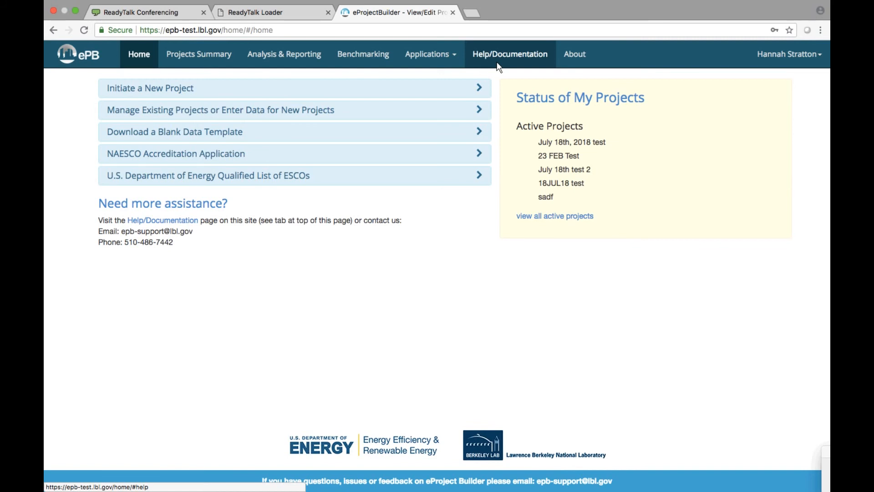
# Open the Analysis & Reporting section, look over the Query Editor and My Favorites, and return to the Query Library.
pyautogui.click(284, 57)
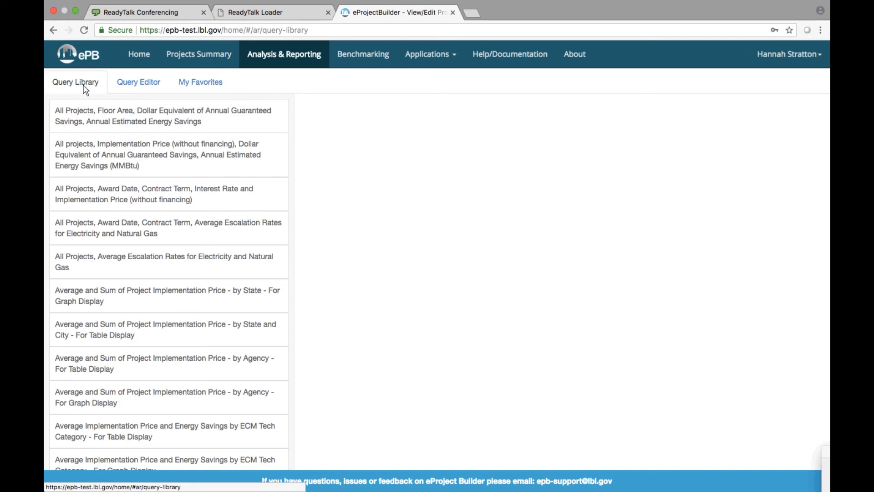
pyautogui.click(122, 88)
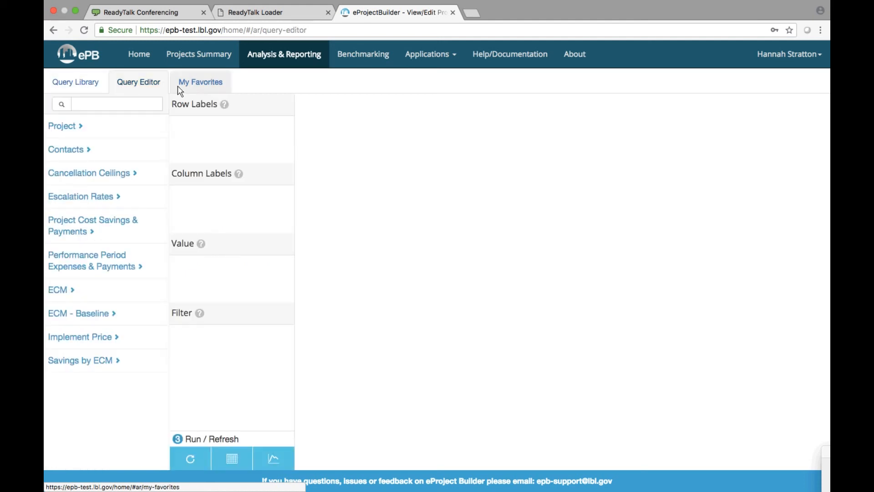
pyautogui.click(204, 89)
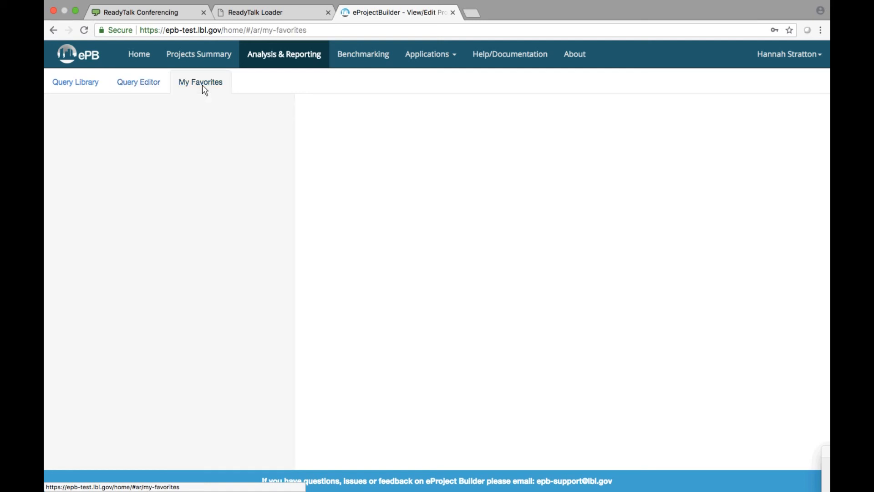
pyautogui.click(74, 81)
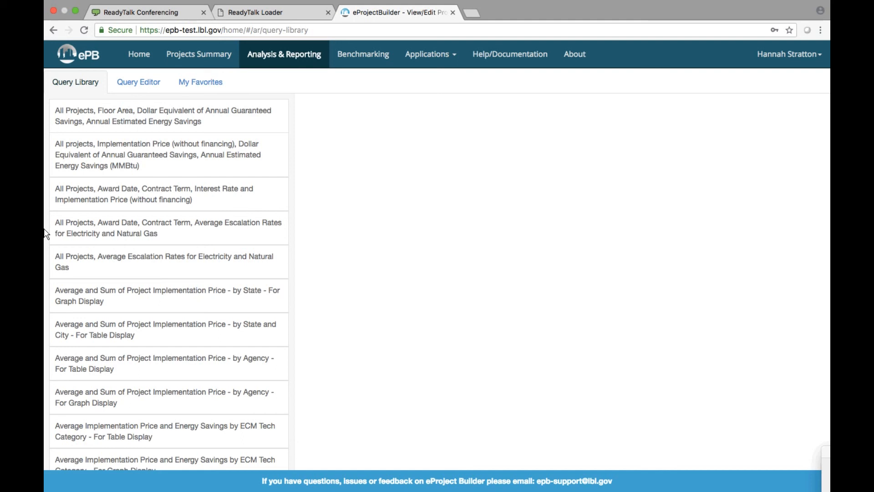
# Review the output formats offered for running the library query on all projects' floor area and guaranteed savings.
pyautogui.moveTo(128, 119)
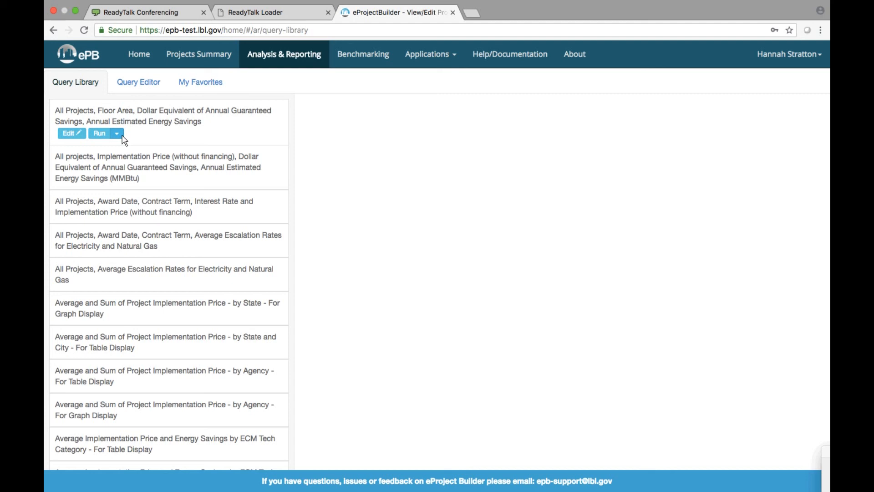
pyautogui.click(117, 134)
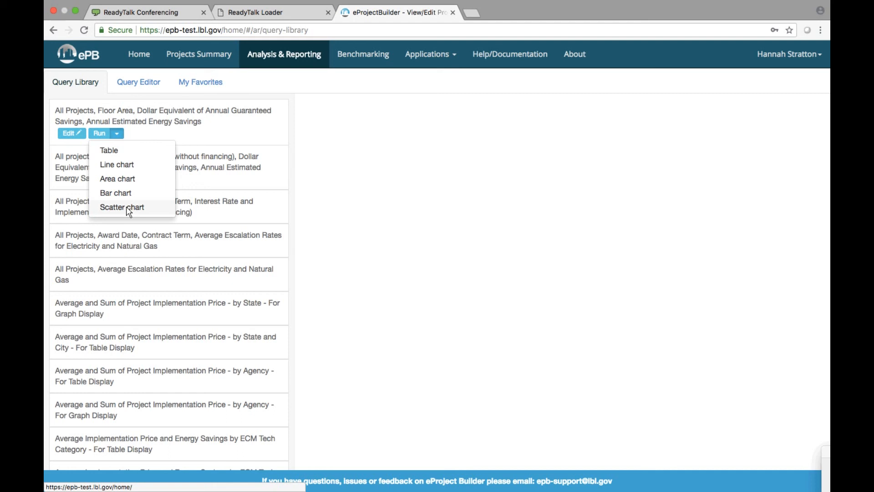
pyautogui.click(93, 95)
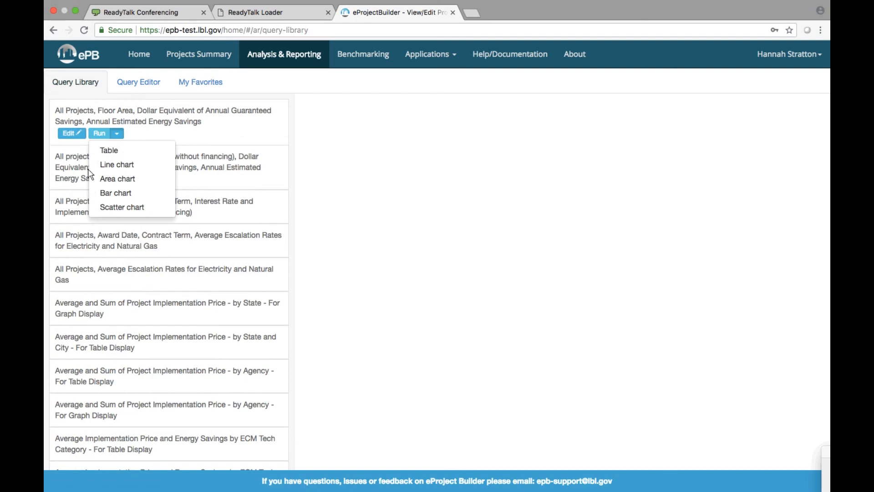
# Run the query "Average and Sum of Project Implementation Price - by State - For Graph Display" as a bar chart.
pyautogui.moveTo(97, 339)
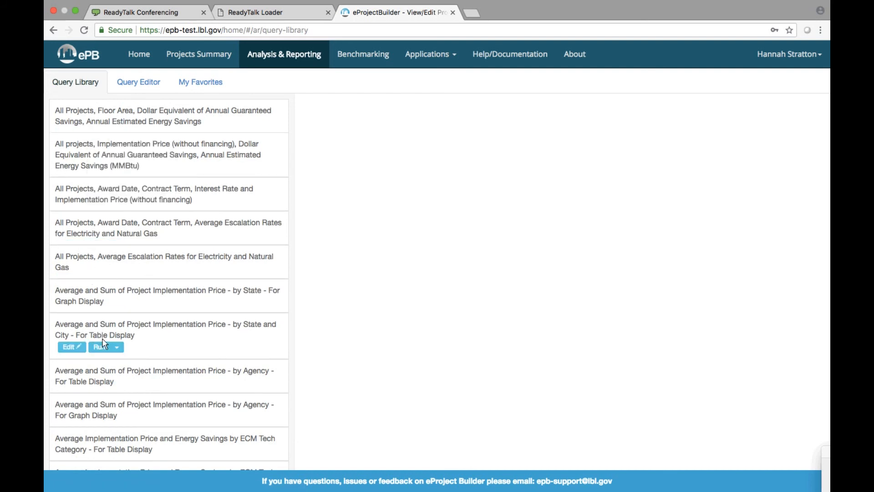
pyautogui.moveTo(94, 313)
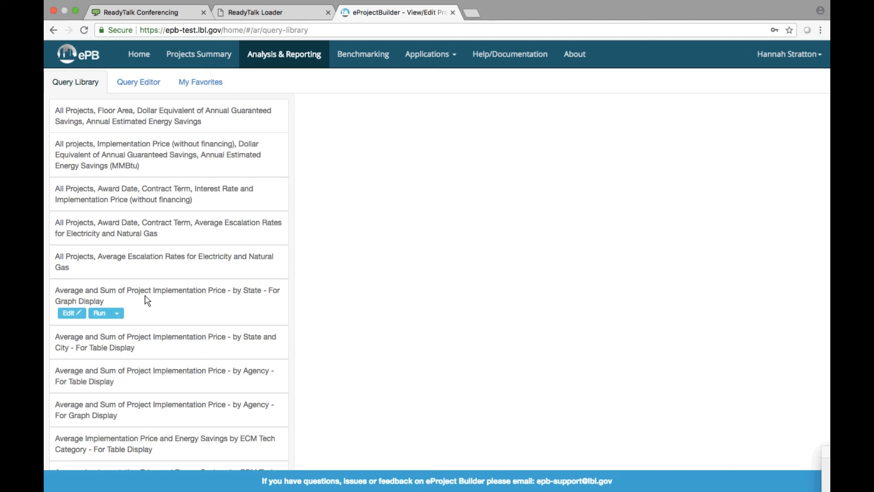
pyautogui.click(118, 313)
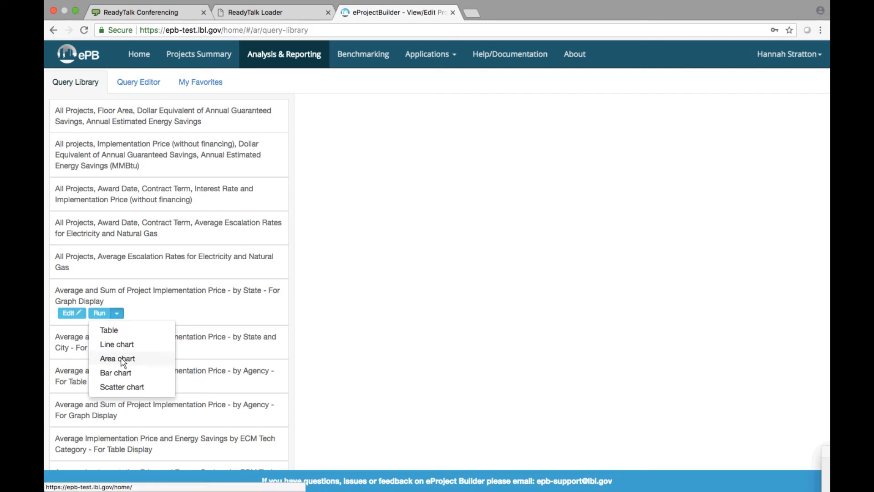
pyautogui.click(121, 373)
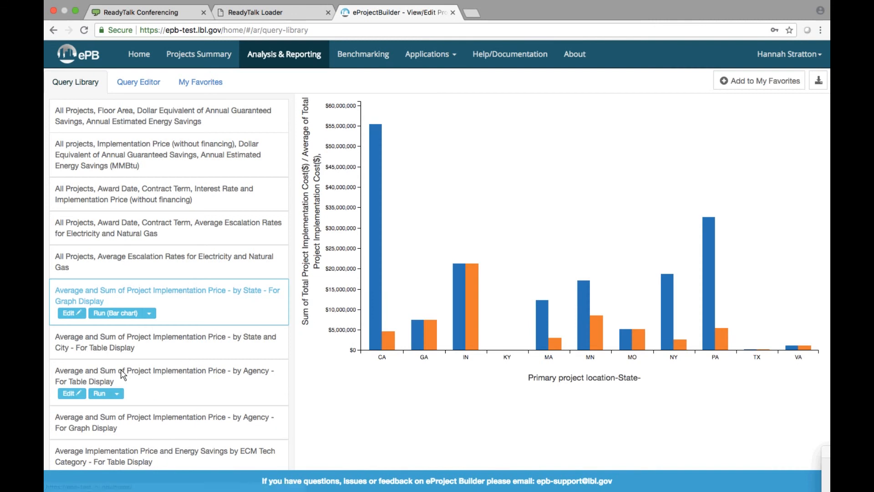
# Open the by-State implementation price query for editing and search the available fields for "Project Name".
pyautogui.moveTo(378, 337)
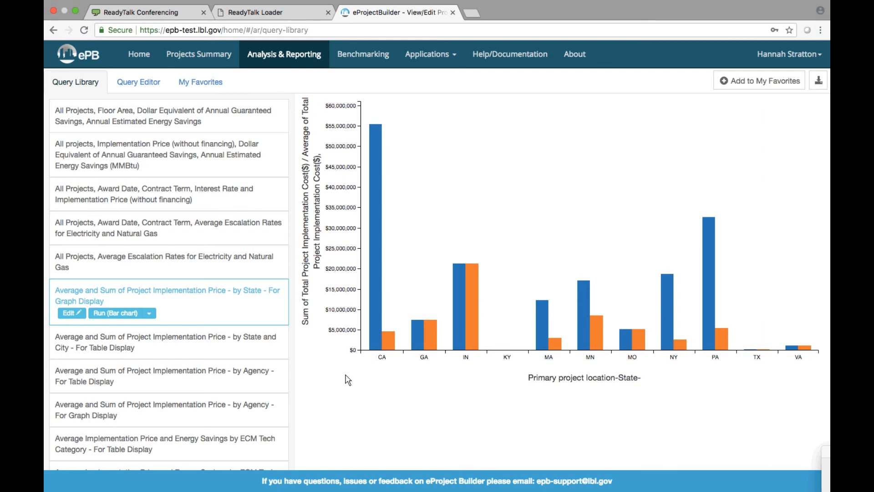
pyautogui.click(69, 313)
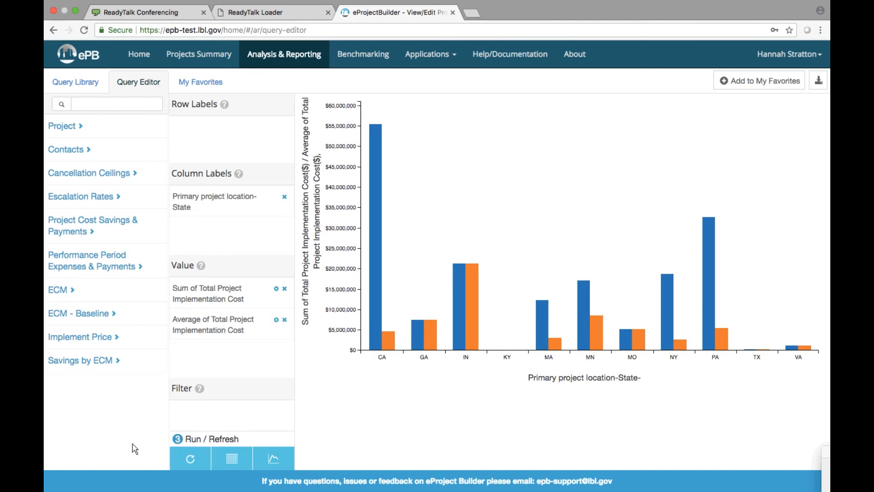
pyautogui.click(83, 132)
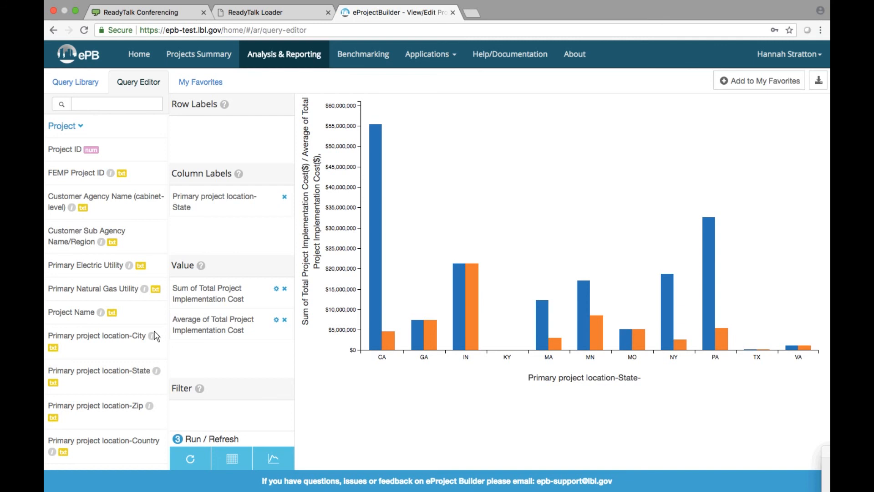
pyautogui.click(92, 112)
pyautogui.write('Project ')
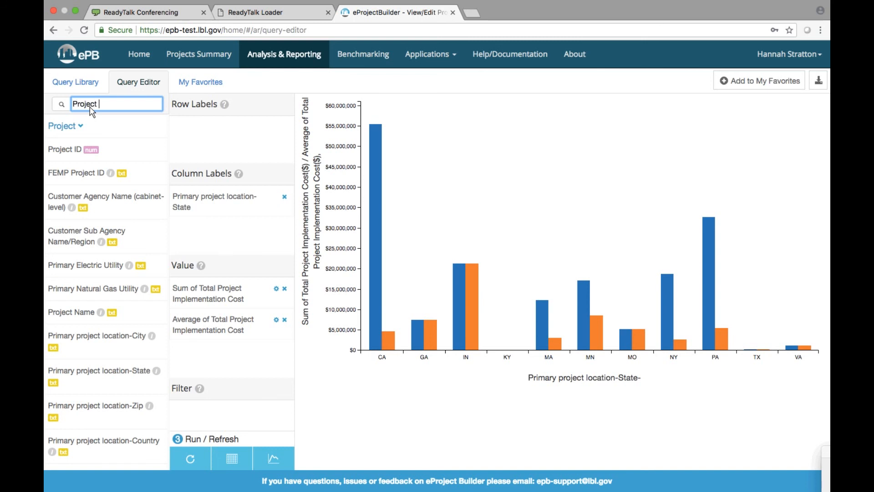
pyautogui.write('Name')
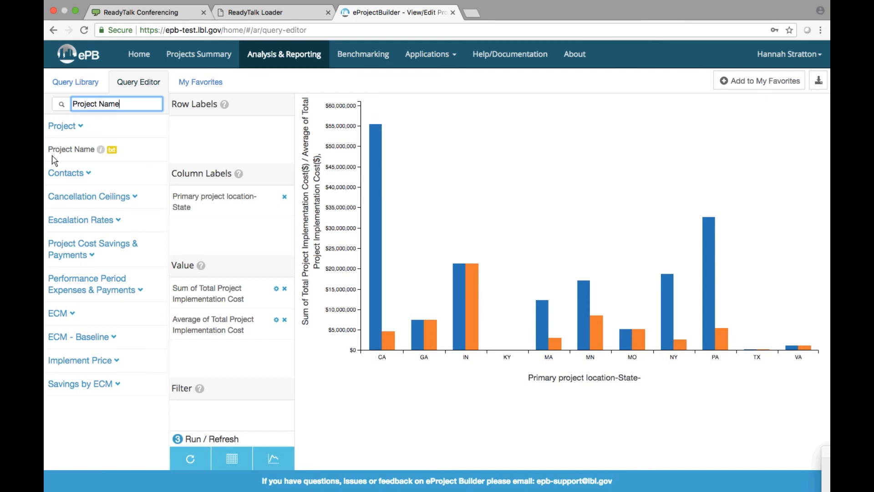
pyautogui.moveTo(100, 155)
# Remove the State column label and both implementation cost values from the query, and add Project Name as a row label.
pyautogui.click(285, 198)
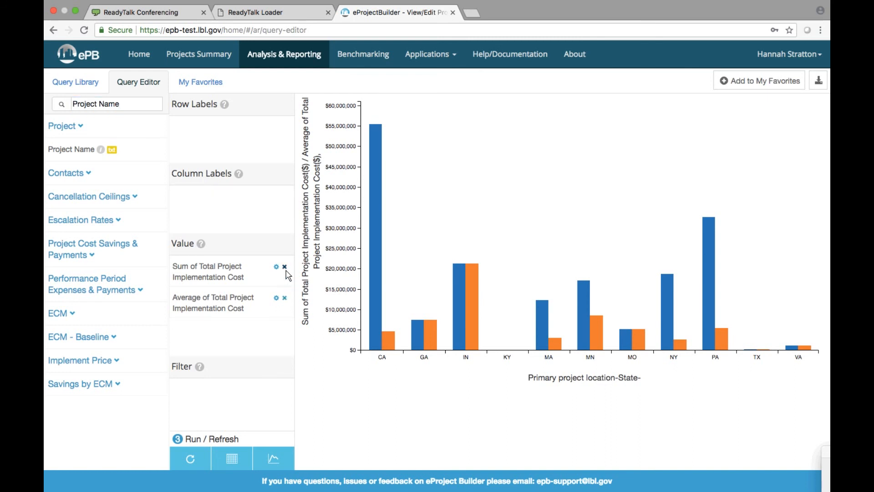
pyautogui.click(284, 267)
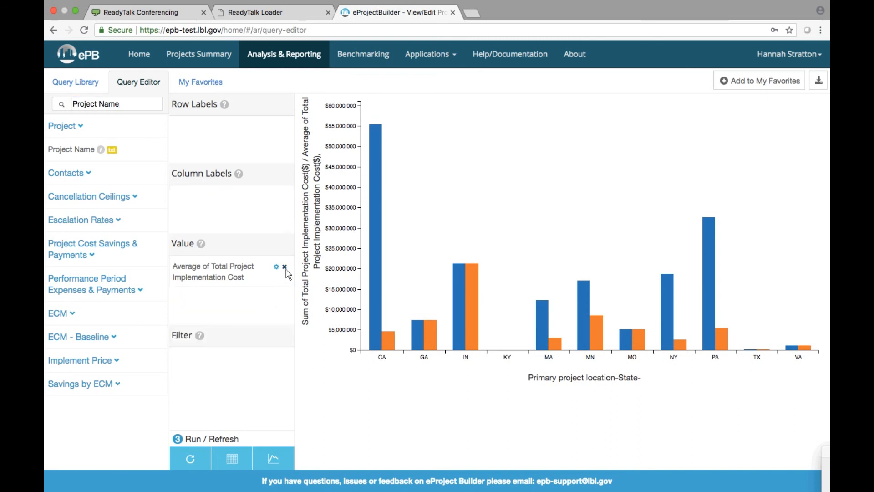
pyautogui.click(285, 267)
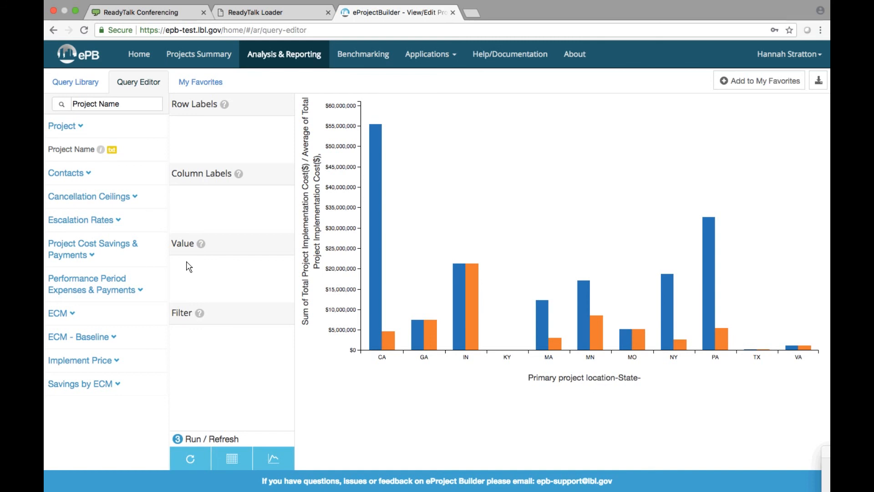
pyautogui.moveTo(71, 150); pyautogui.dragTo(208, 132)
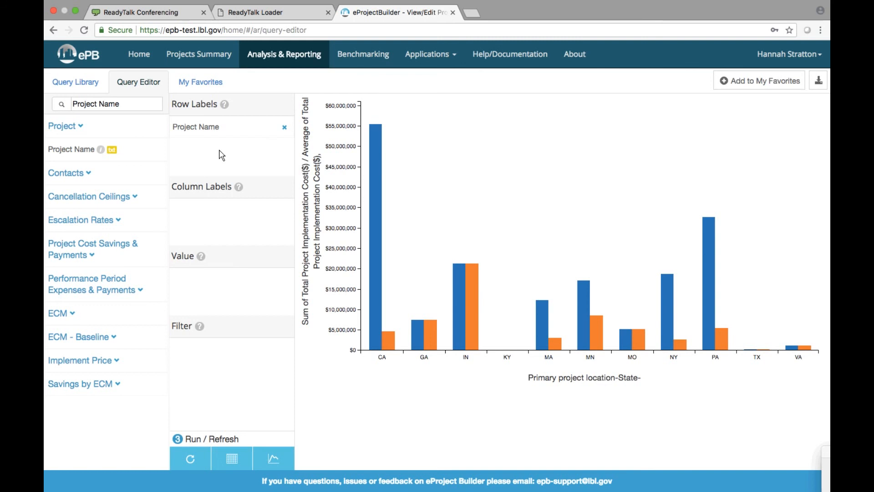
# Search the available fields for "city" and add Primary project location-City as a second row label.
pyautogui.click(125, 110)
pyautogui.press('BackSpace')
pyautogui.press('BackSpace')
pyautogui.press('BackSpace')
pyautogui.press('BackSpace')
pyautogui.press('BackSpace')
pyautogui.press('BackSpace')
pyautogui.press('BackSpace')
pyautogui.press('BackSpace')
pyautogui.press('BackSpace')
pyautogui.press('BackSpace')
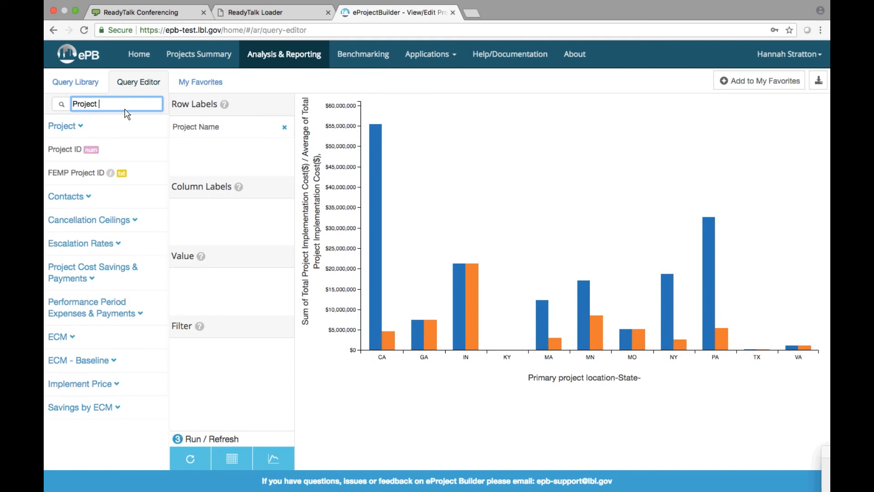
pyautogui.press('BackSpace')
pyautogui.press('BackSpace')
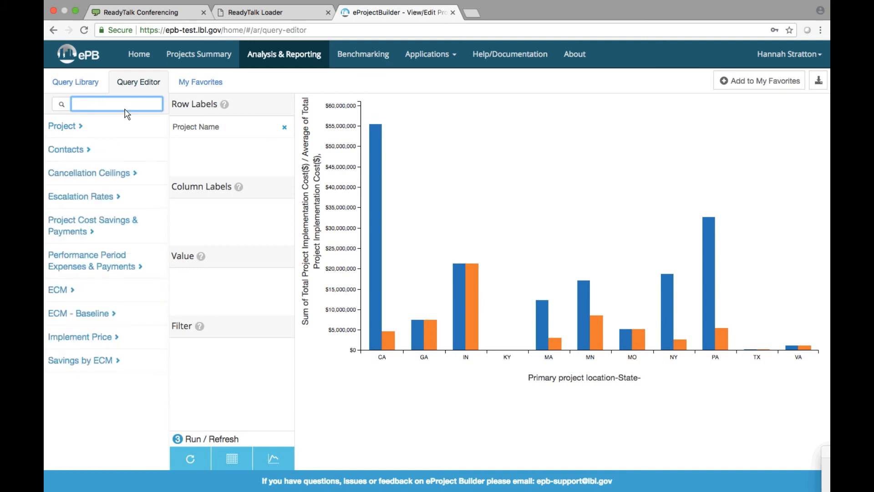
pyautogui.write('city')
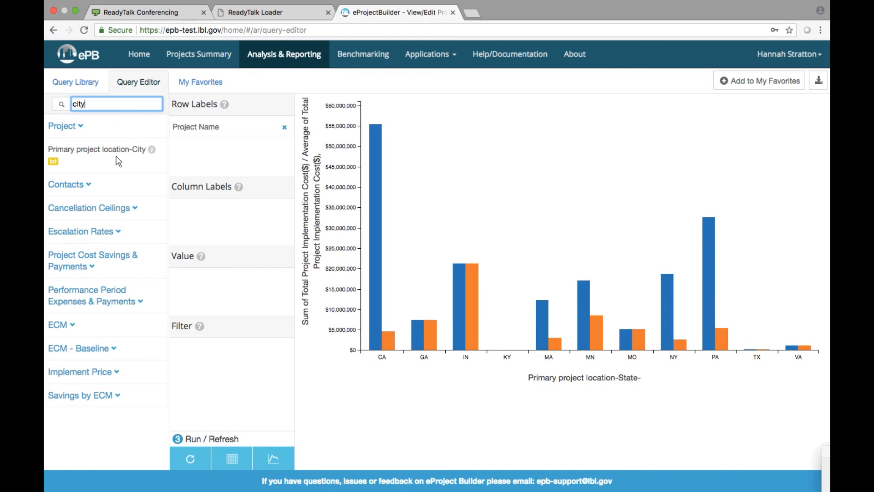
pyautogui.moveTo(118, 160); pyautogui.dragTo(230, 155)
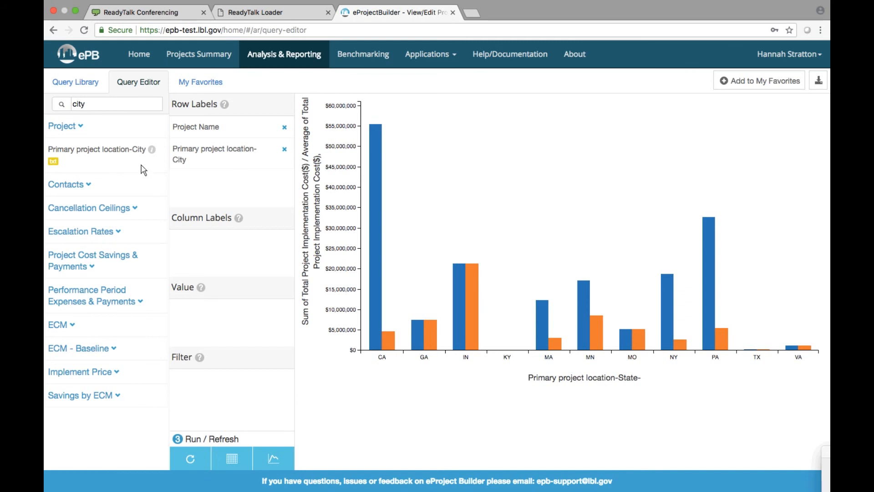
# Clear the field search and add Total Project Implementation Cost from the Implement Price category as the query's value.
pyautogui.click(109, 110)
pyautogui.press('BackSpace')
pyautogui.press('BackSpace')
pyautogui.press('BackSpace')
pyautogui.press('BackSpace')
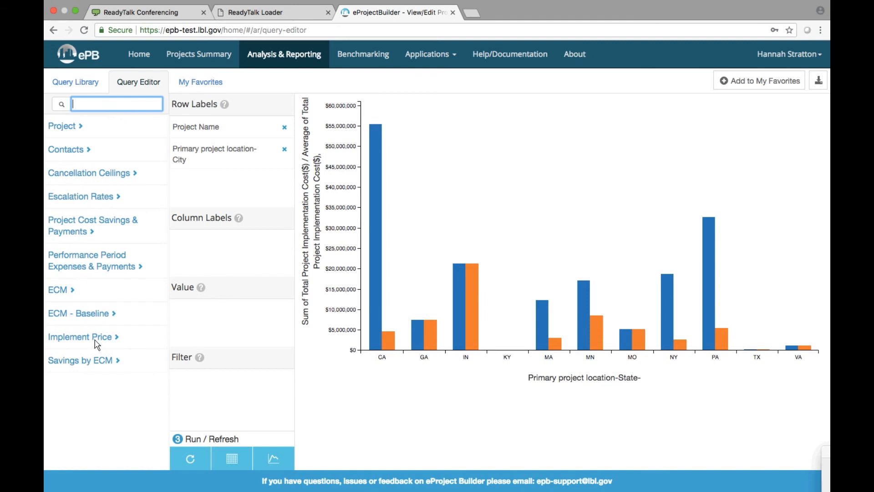
pyautogui.click(97, 341)
pyautogui.scroll(-5, 97, 345)
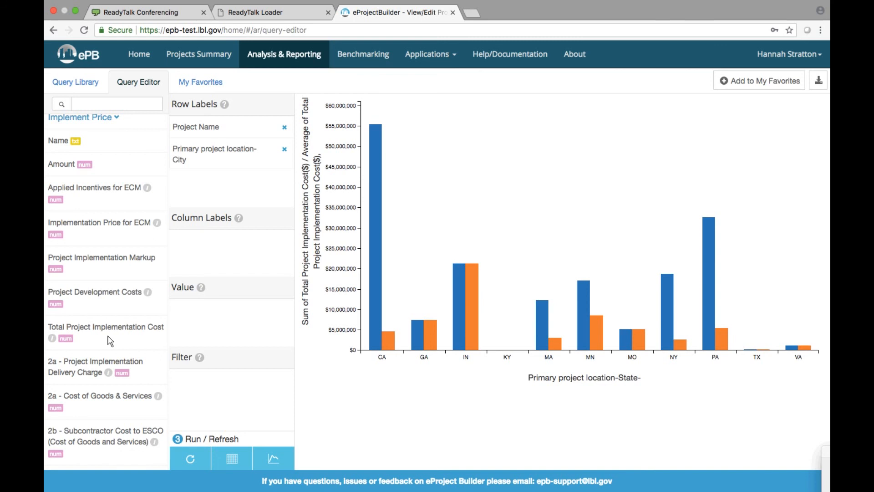
pyautogui.moveTo(110, 340); pyautogui.dragTo(222, 316)
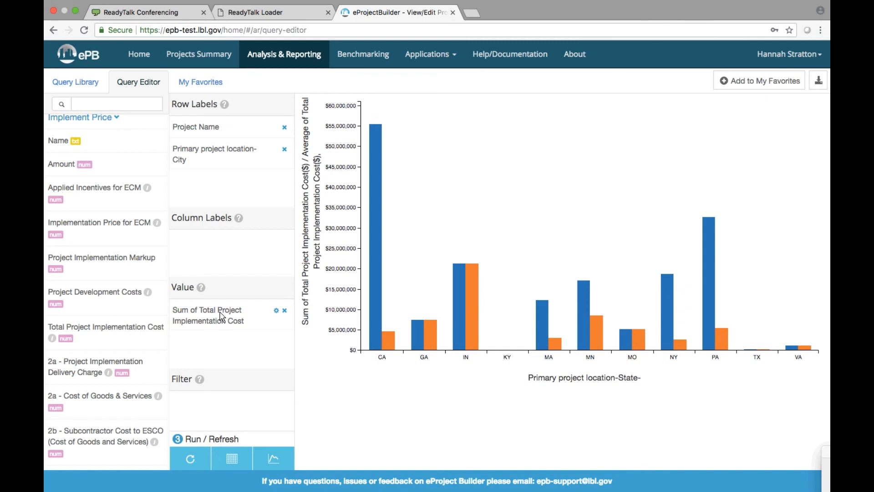
# Set the aggregation of Total Project Implementation Cost to Sum and run the query as a table.
pyautogui.click(276, 311)
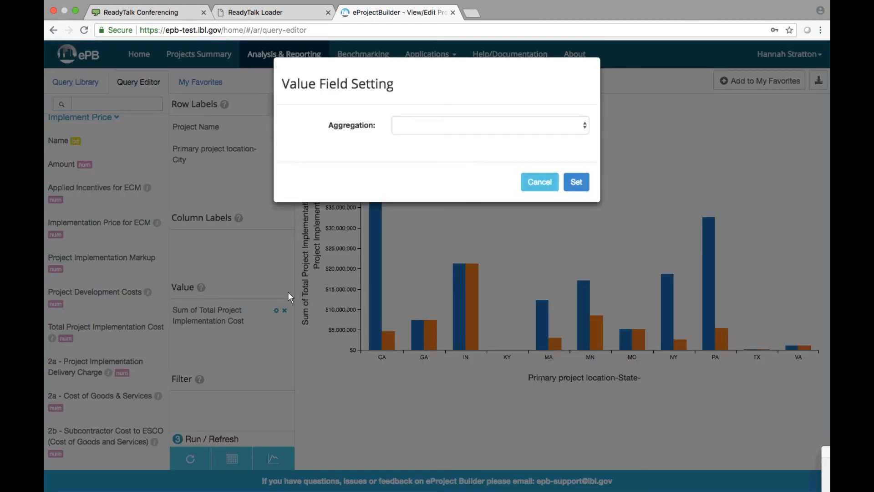
pyautogui.click(423, 129)
pyautogui.click(426, 144)
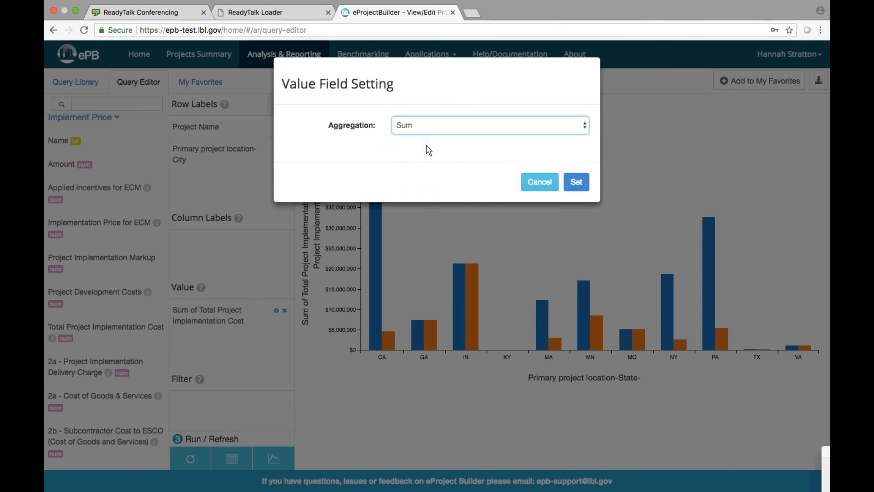
pyautogui.click(575, 182)
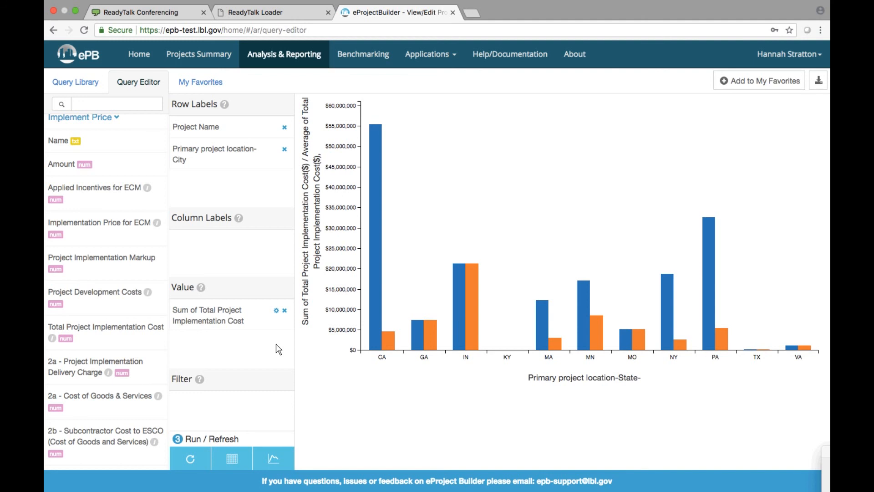
pyautogui.click(242, 467)
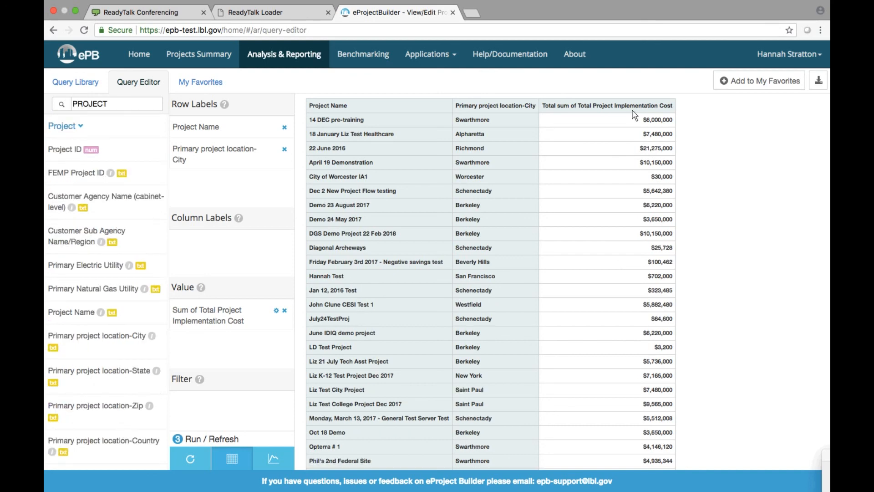
pyautogui.moveTo(280, 458)
# Save the query to My Favorites with the description "Project Summary" and open the favorites list.
pyautogui.click(756, 82)
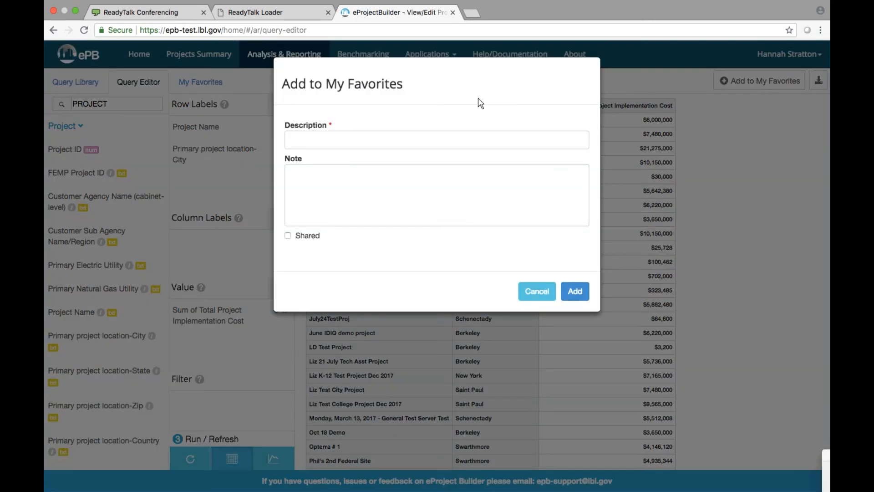
pyautogui.click(427, 146)
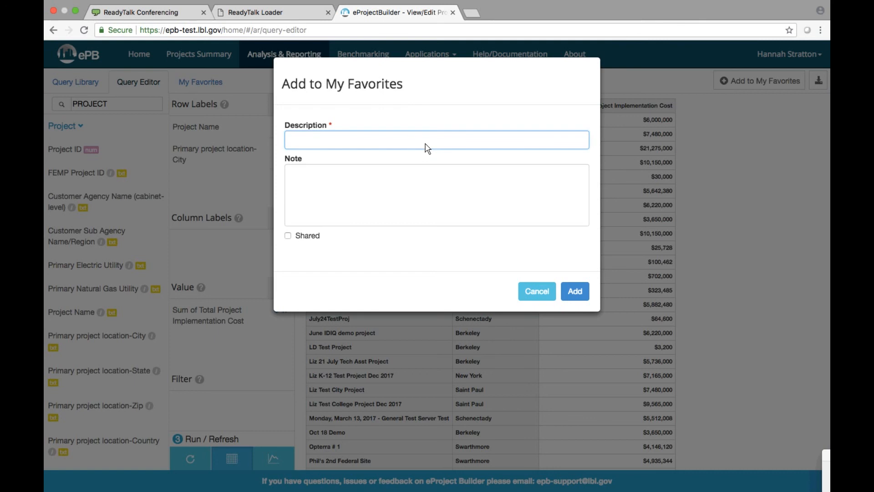
pyautogui.write('Project Summary')
pyautogui.click(576, 291)
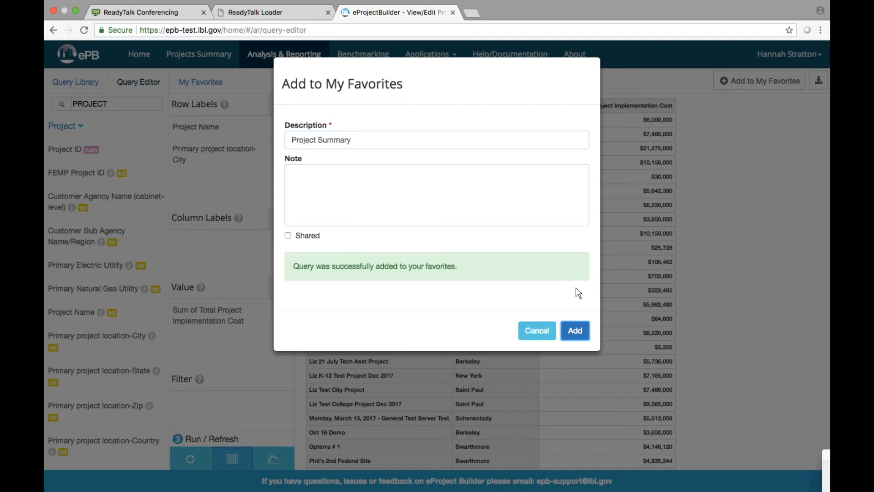
pyautogui.click(576, 331)
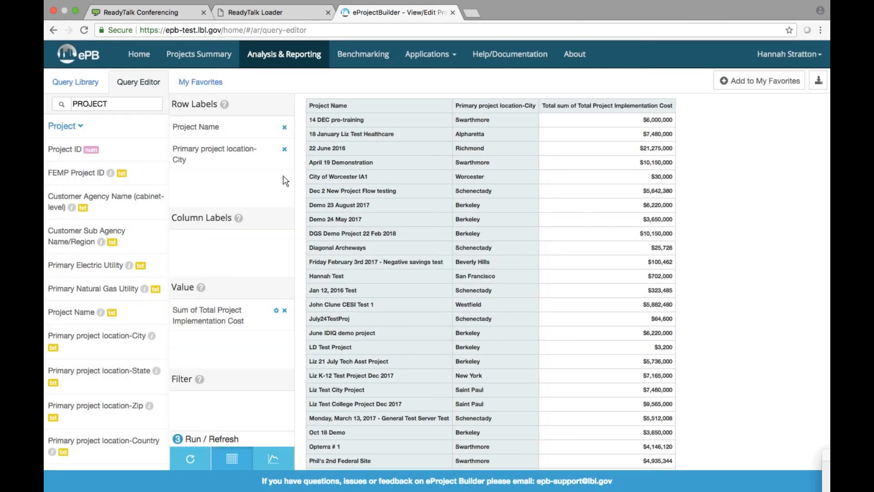
pyautogui.click(203, 86)
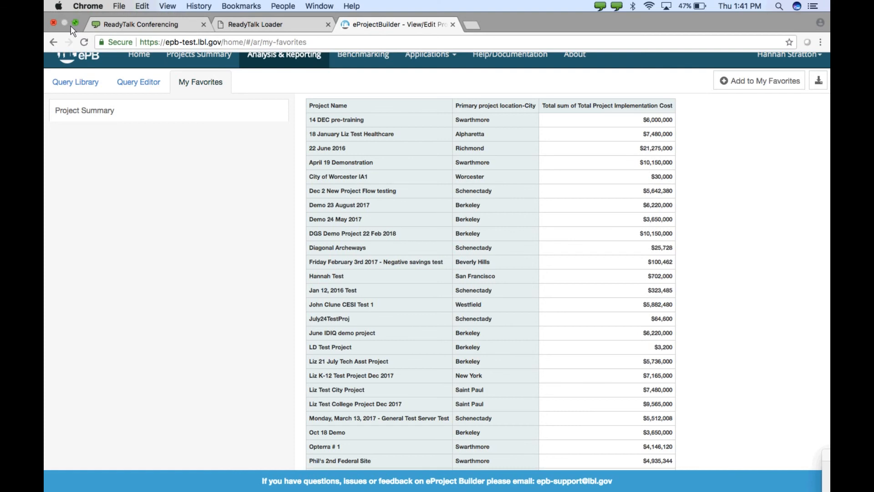
pyautogui.click(73, 26)
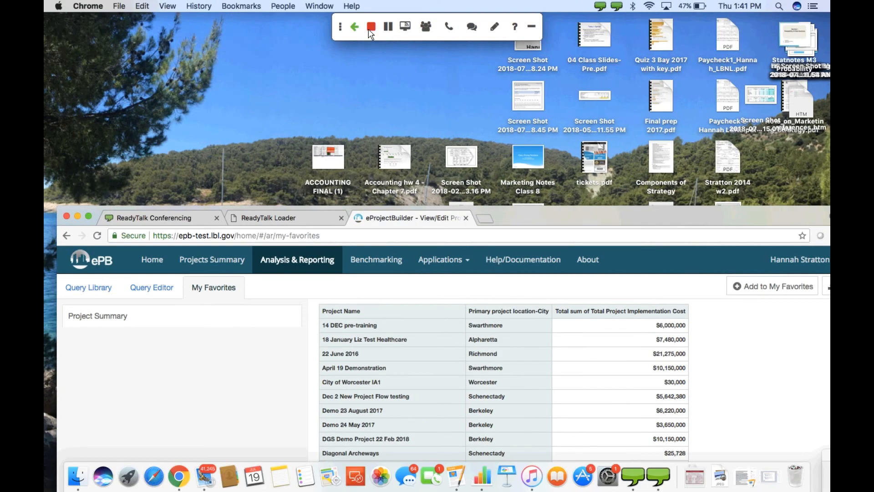